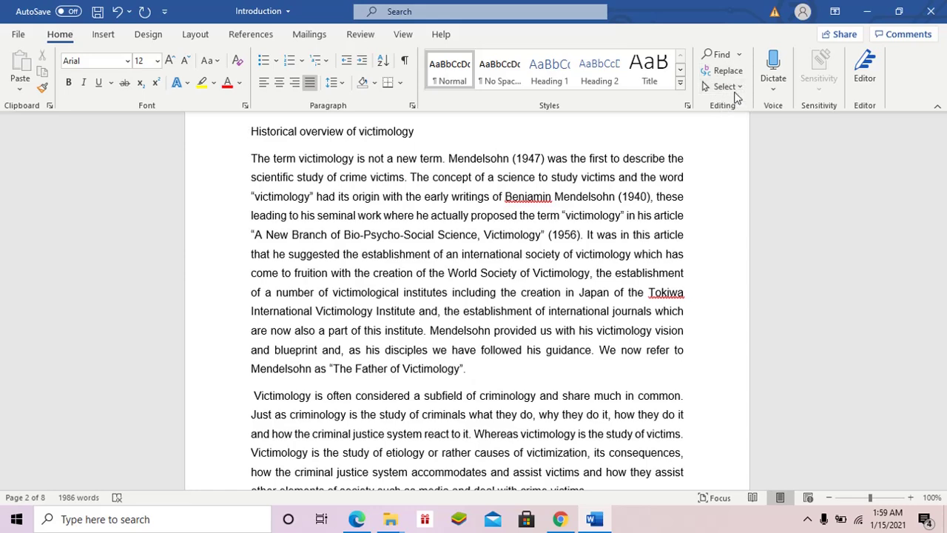
Step: Set up Replace with the letter i and show its replacement formatting options
left_click(736, 79)
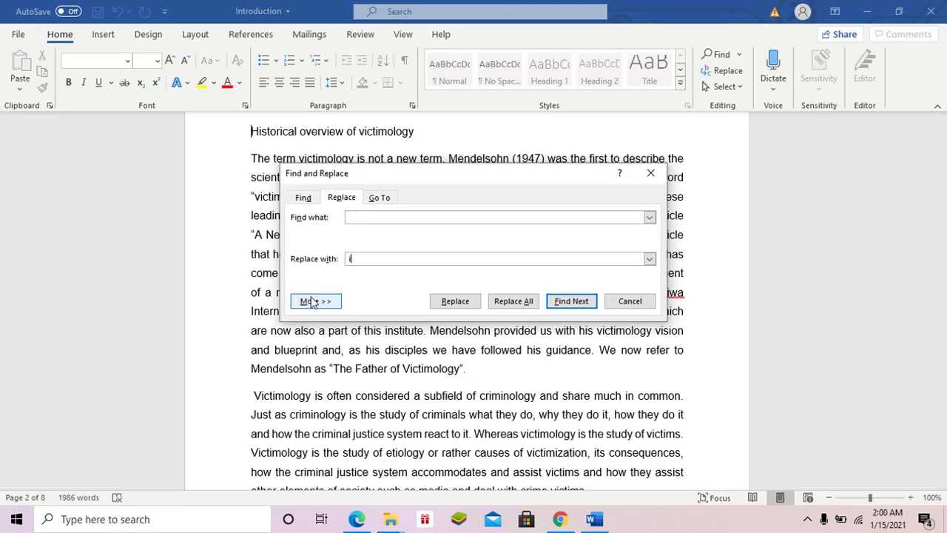
left_click(317, 301)
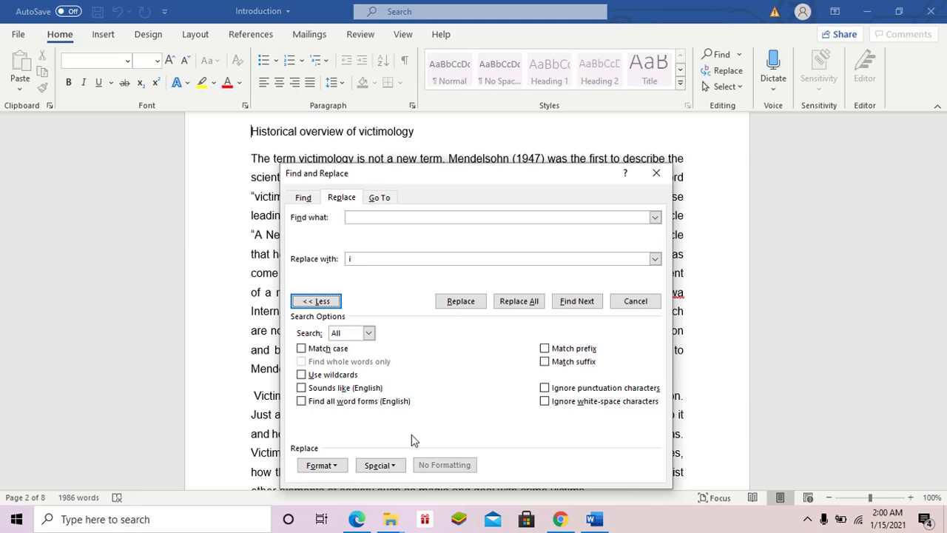
left_click(322, 466)
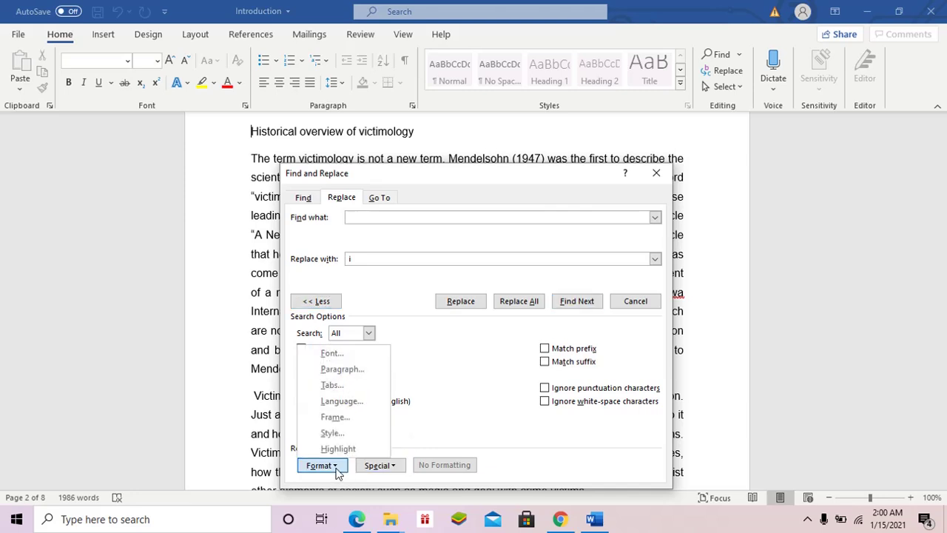
Step: In the replacement Font dialog, scroll the font list and choose Arial
left_click(342, 355)
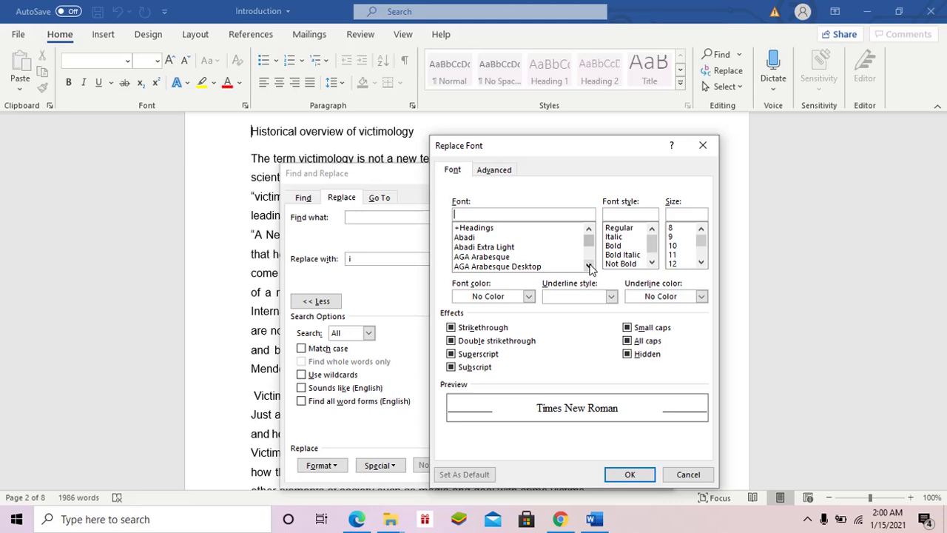
left_click(590, 267)
left_click(589, 267)
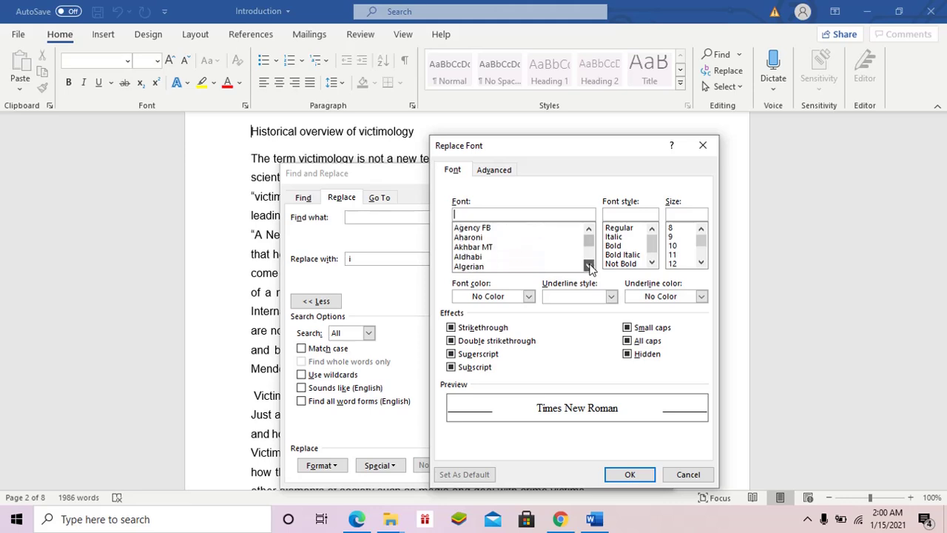
left_click(590, 266)
left_click(590, 267)
left_click(589, 266)
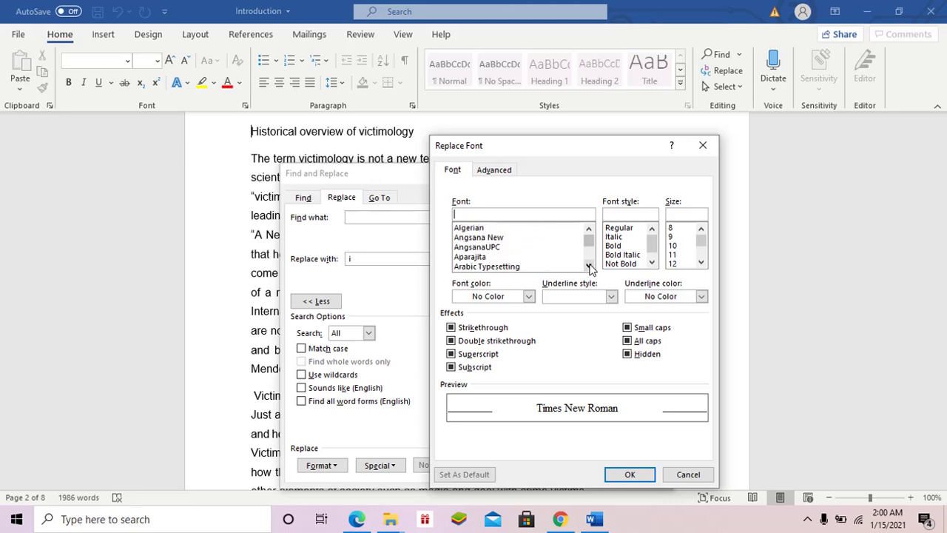
left_click(465, 256)
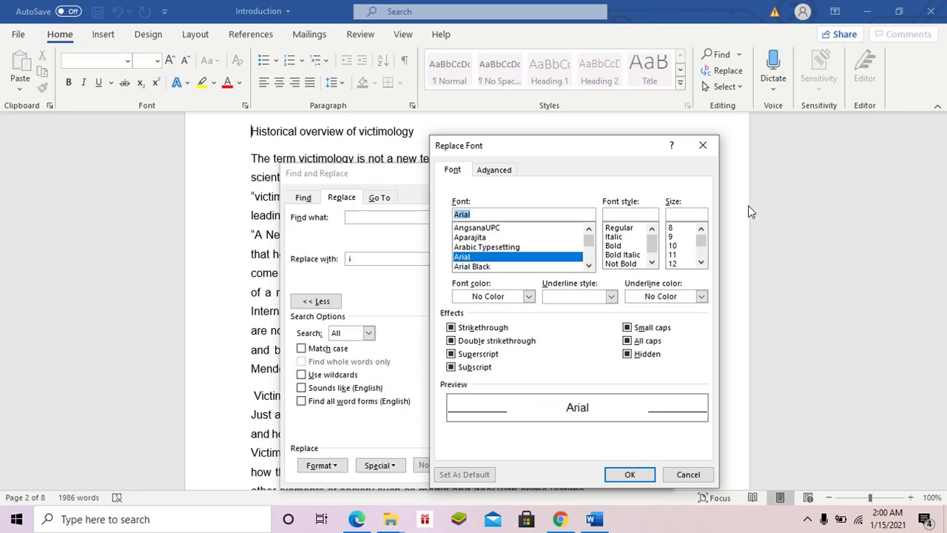
Step: Set the replacement font size to 5 and colour to white, then confirm
left_click(677, 214)
type("5")
left_click(530, 296)
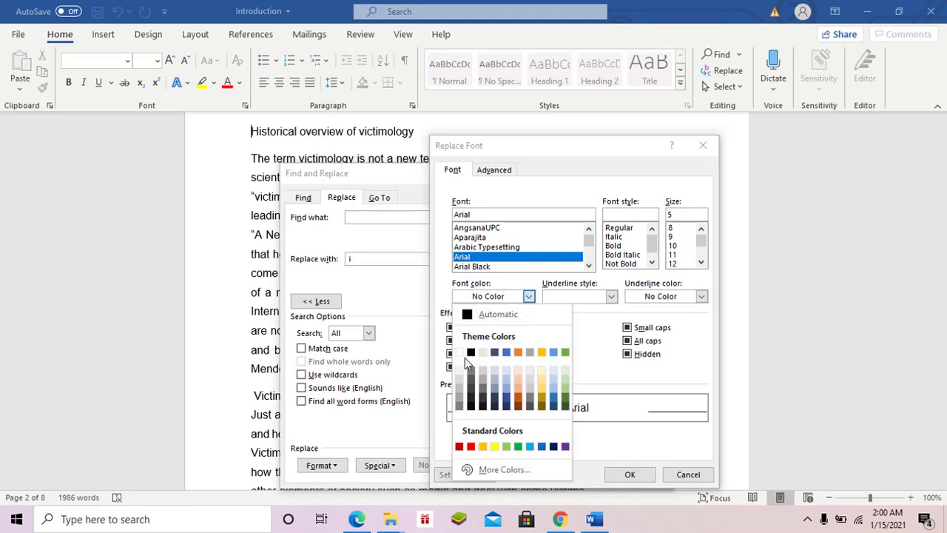
left_click(459, 352)
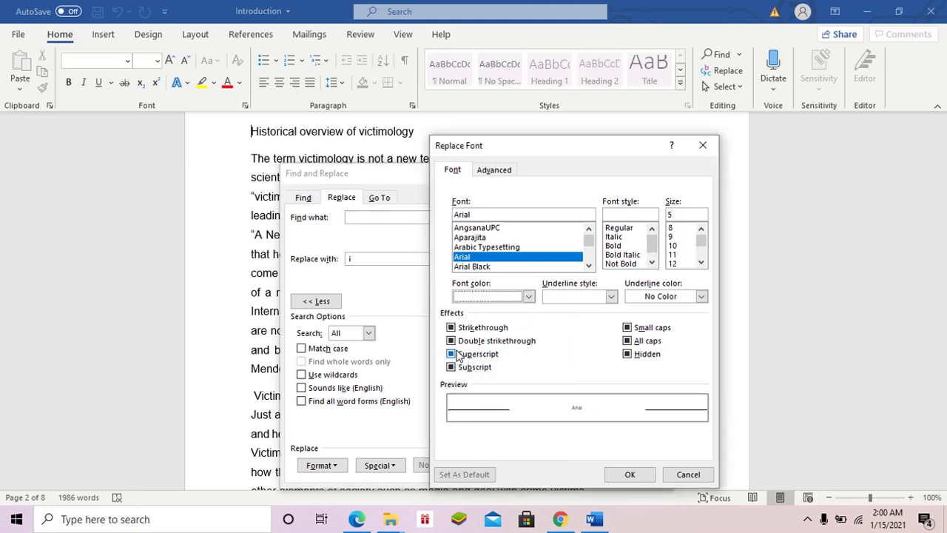
left_click(631, 475)
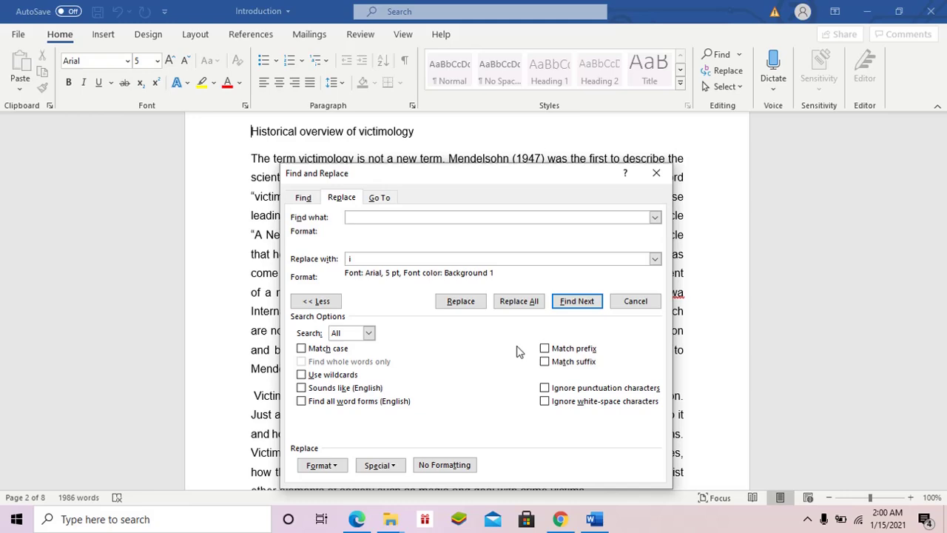
Step: Run Replace All, acknowledge the 1,971 replacements, and close Find and Replace
left_click(513, 305)
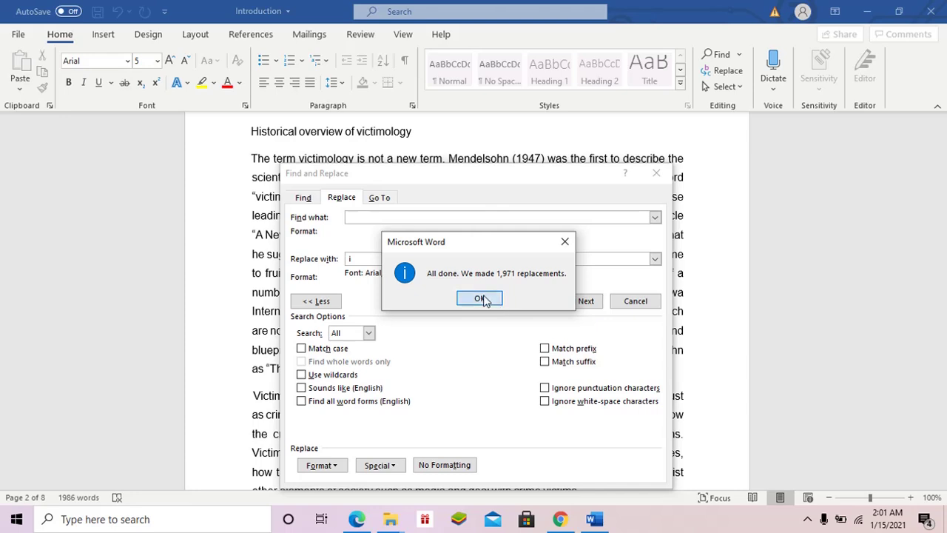
left_click(483, 298)
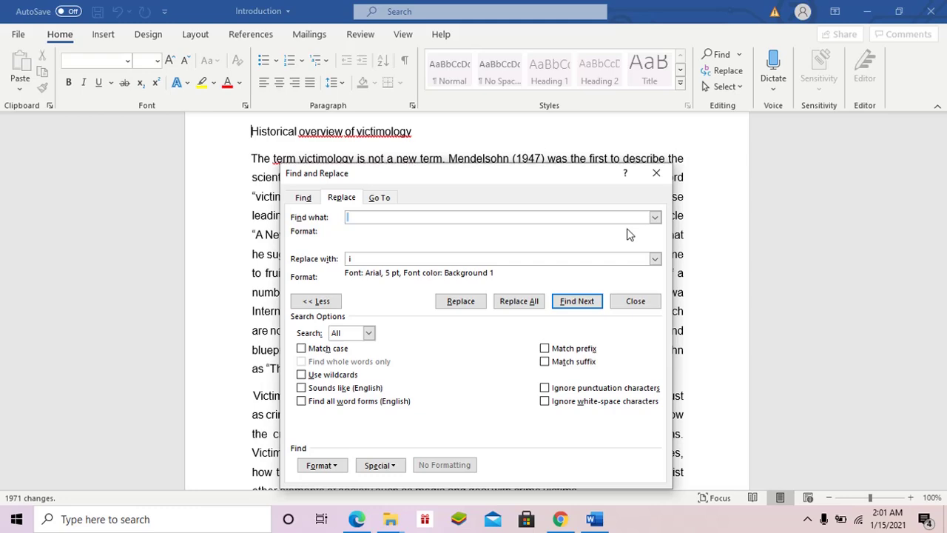
left_click(657, 174)
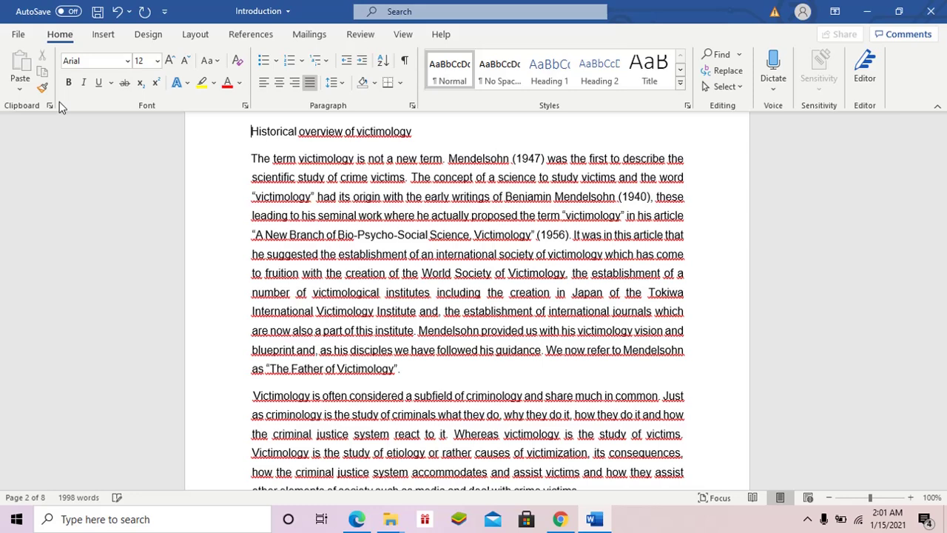
Step: Go to the File backstage and reach Word Options
left_click(20, 34)
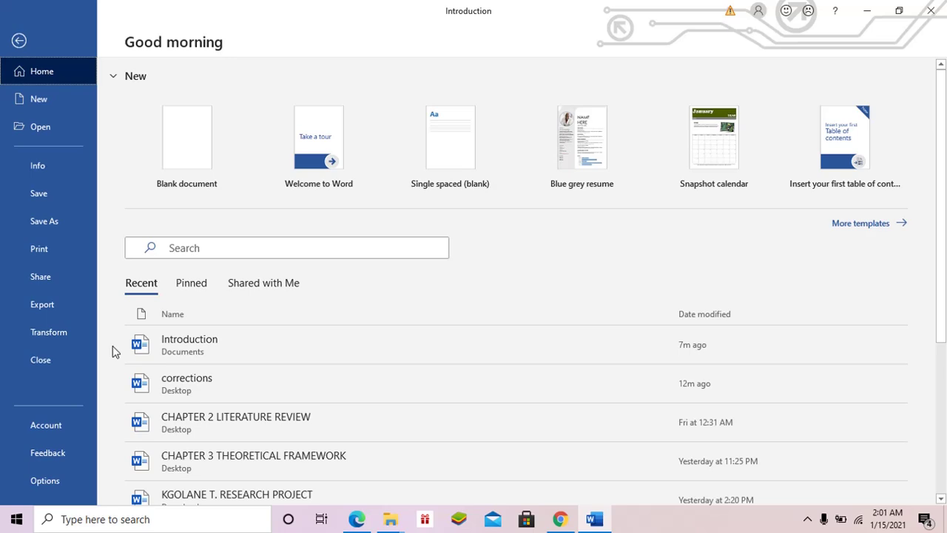
scroll(69, 476, "down", 2)
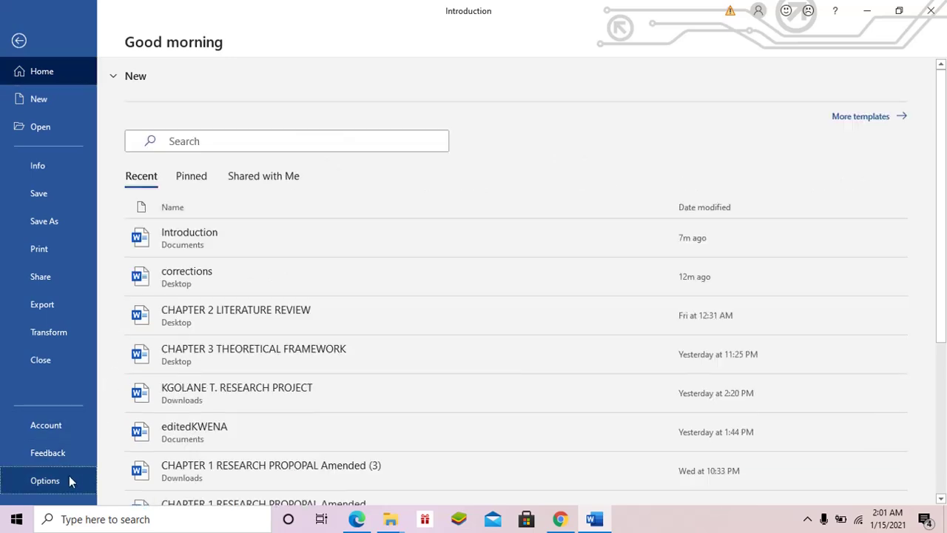
key("Escape")
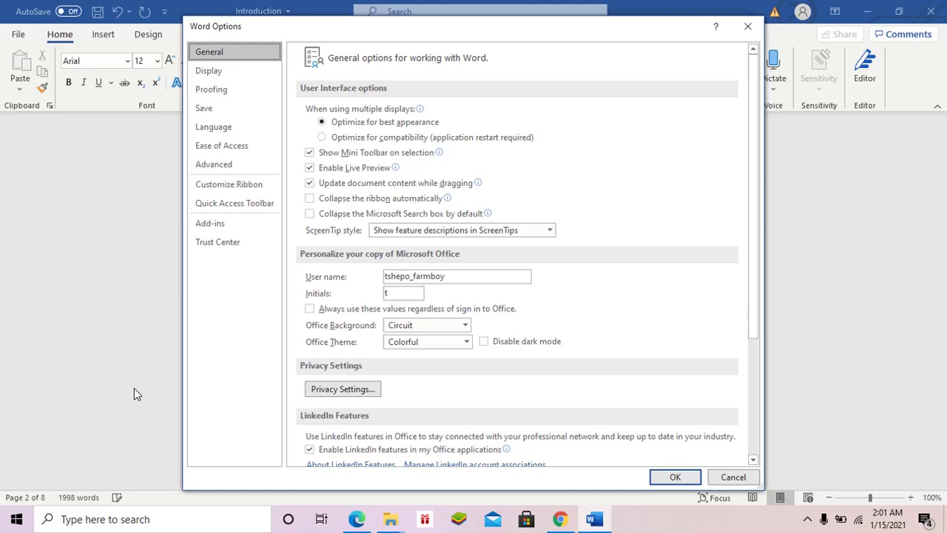
Step: Turn off 'Check spelling as you type' under Proofing and apply
left_click(234, 101)
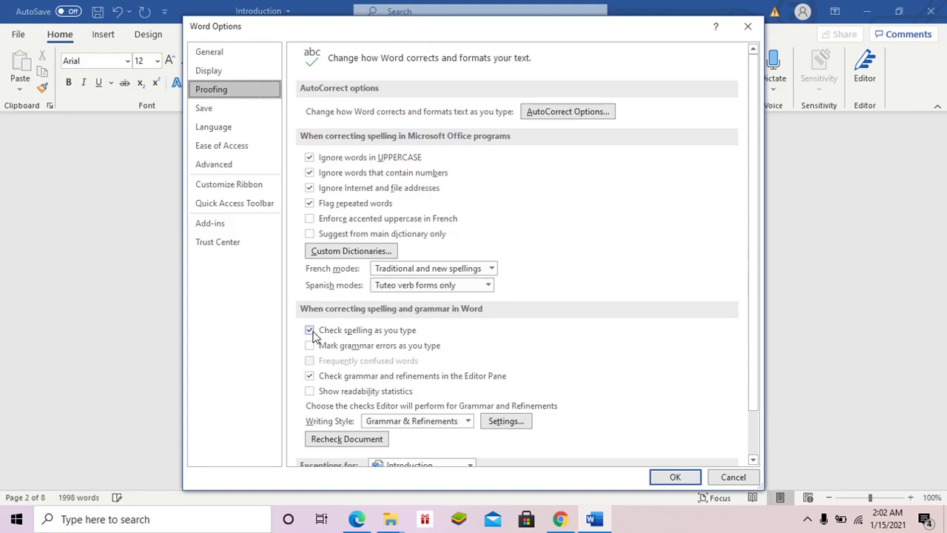
left_click(310, 332)
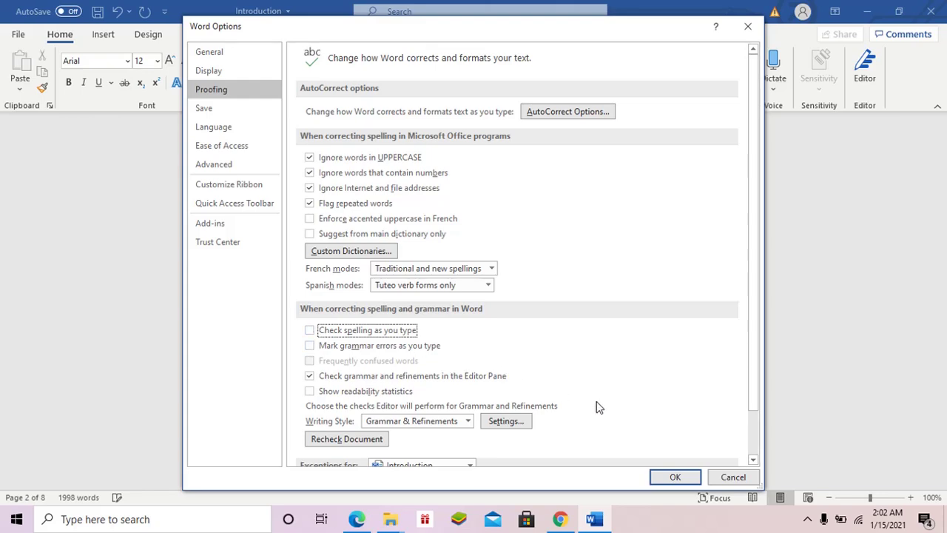
left_click(688, 478)
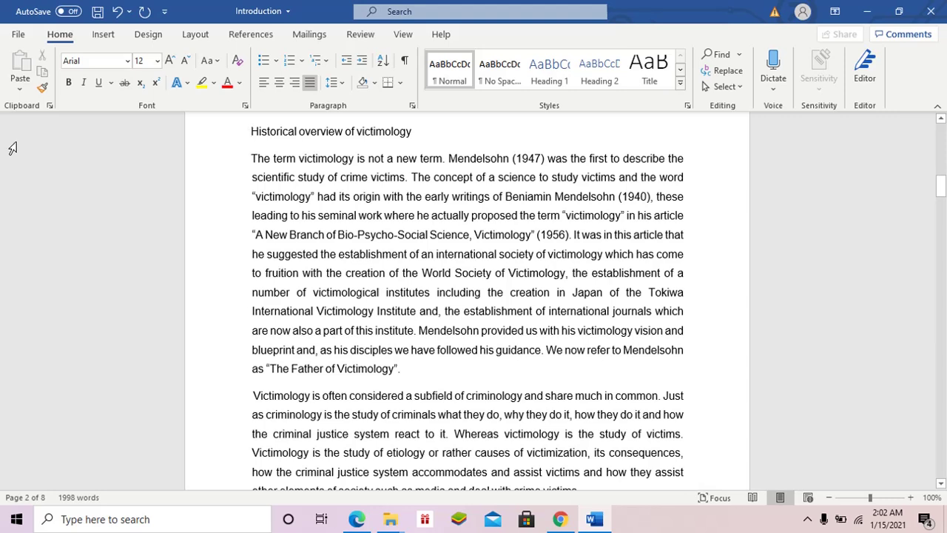
Step: Save the Introduction document from the File menu
left_click(18, 36)
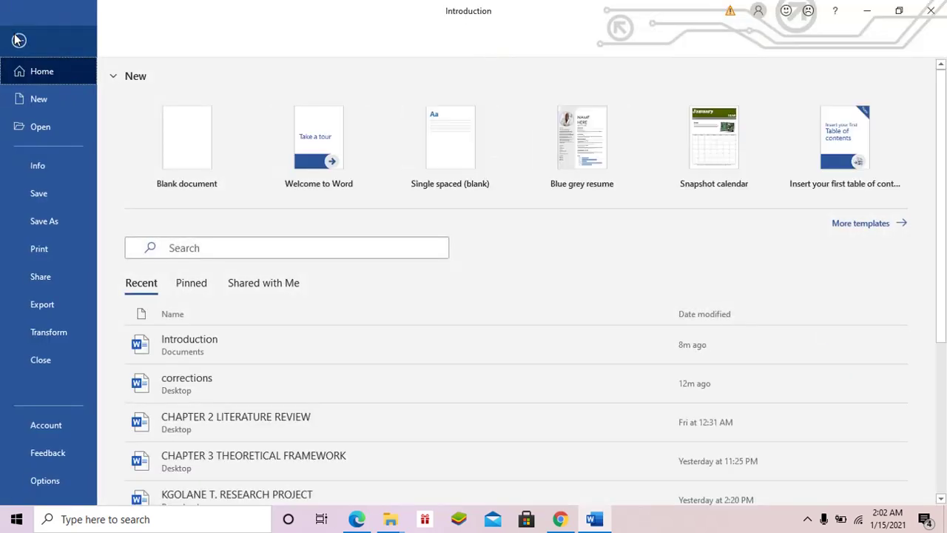
left_click(62, 193)
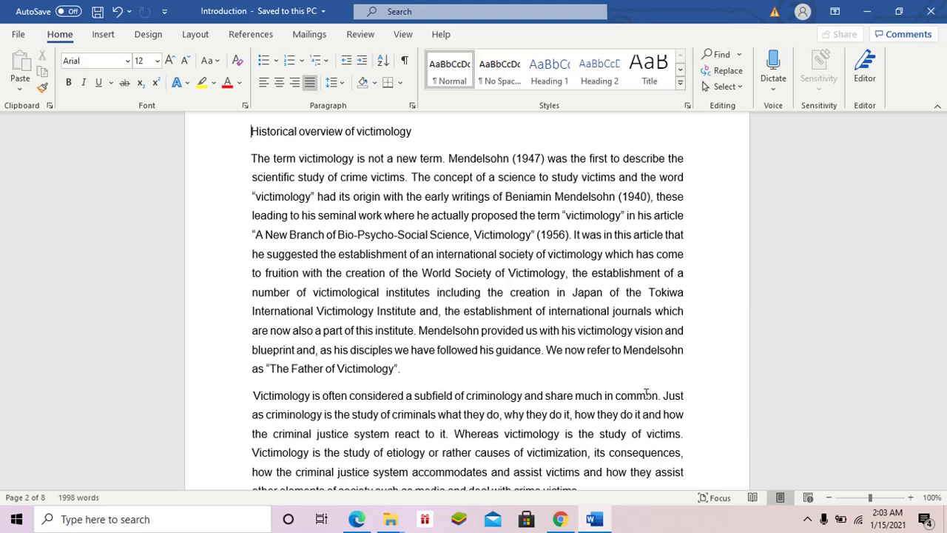
left_click(808, 521)
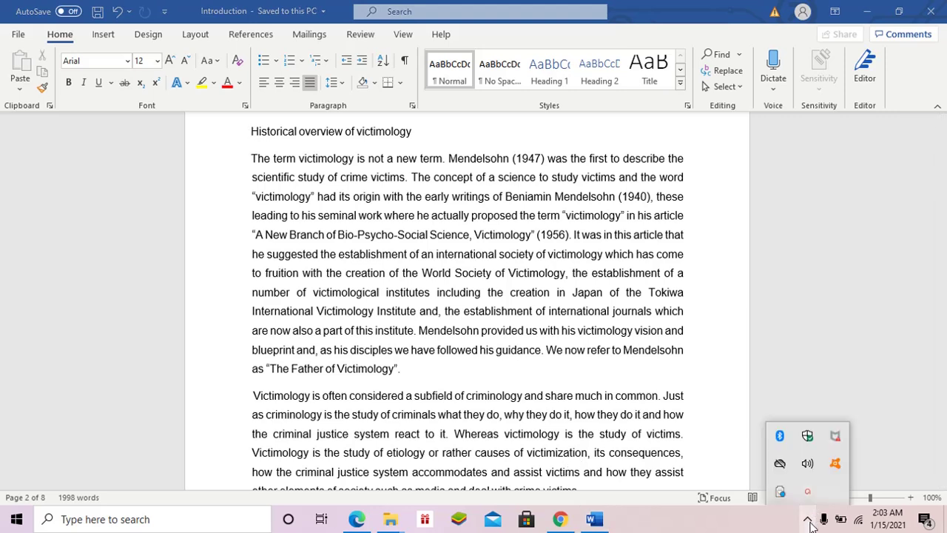